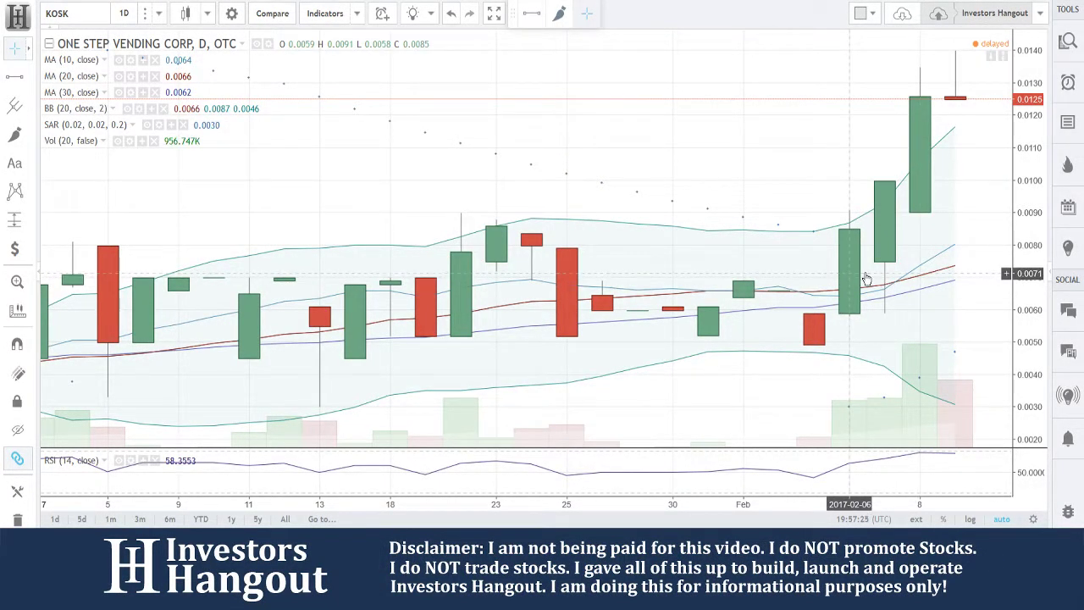
# Zoom out the KOSK daily chart's time axis so August through February is visible
pyautogui.scroll(-5, 866, 279)
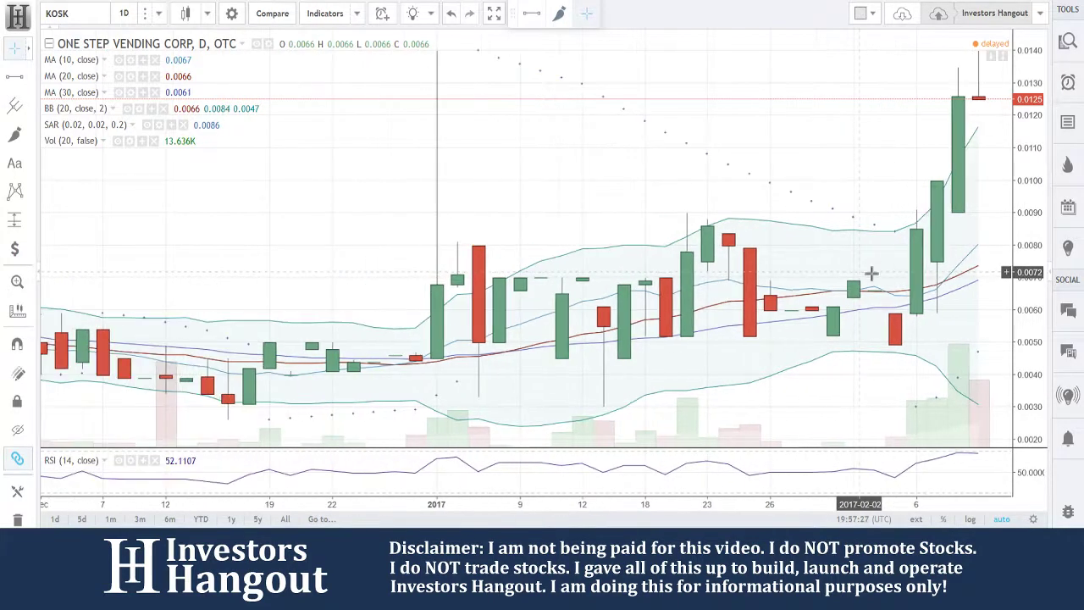
pyautogui.scroll(-2, 870, 267)
pyautogui.scroll(1, 878, 262)
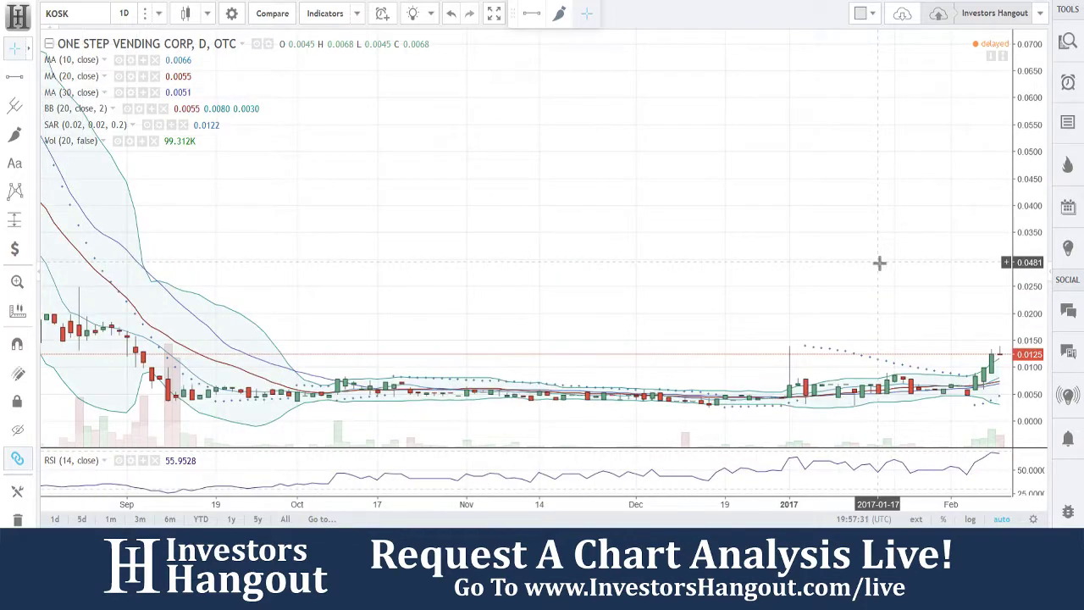
pyautogui.scroll(-1, 466, 342)
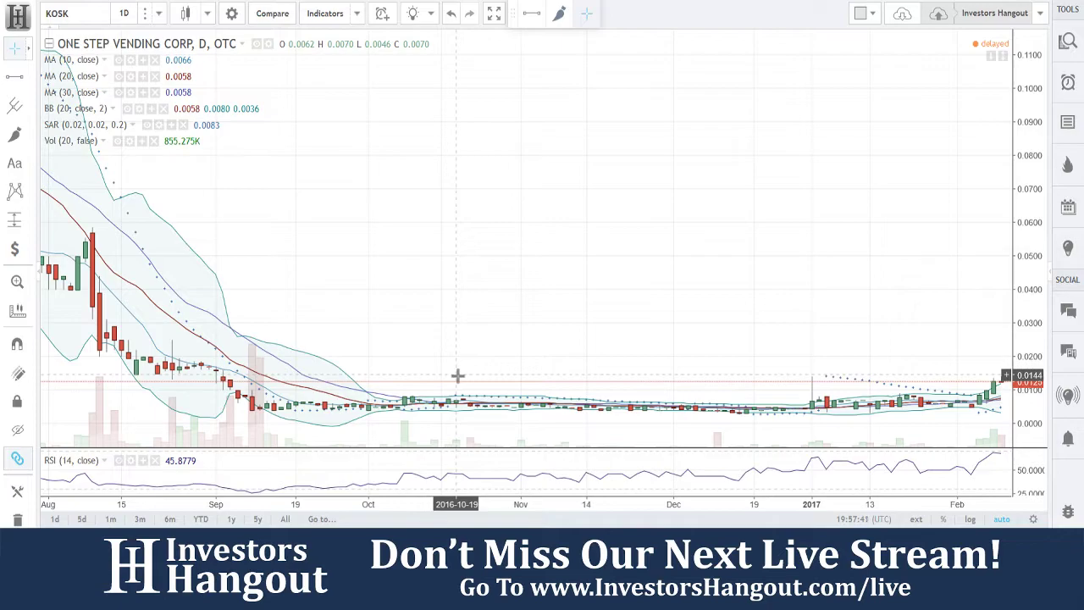
# Draw horizontal resistance lines at 0.0144 and 0.0201 on the KOSK chart
pyautogui.click(15, 76)
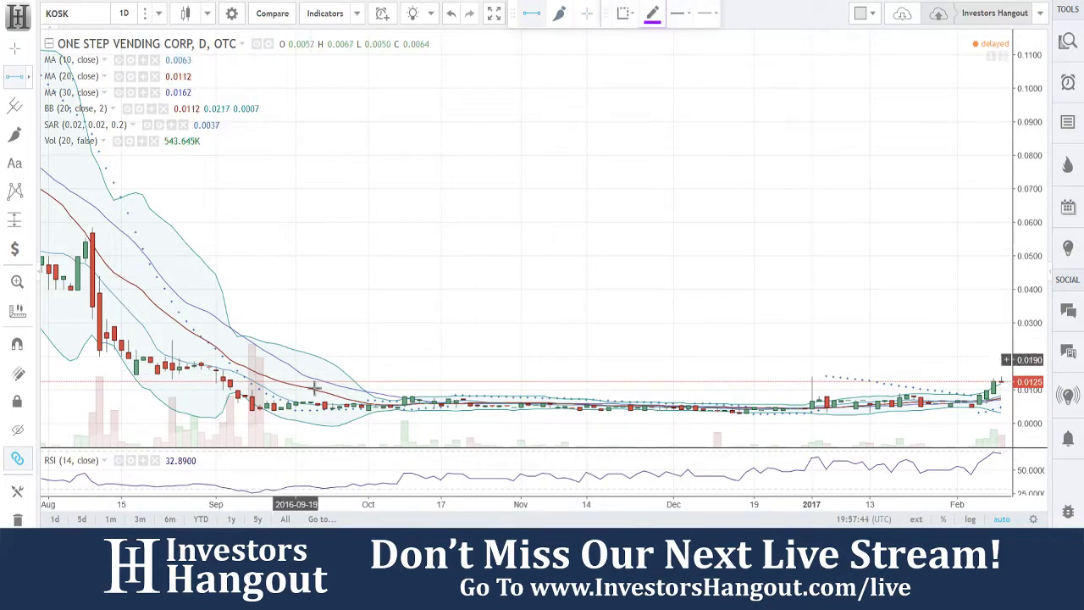
pyautogui.click(360, 376)
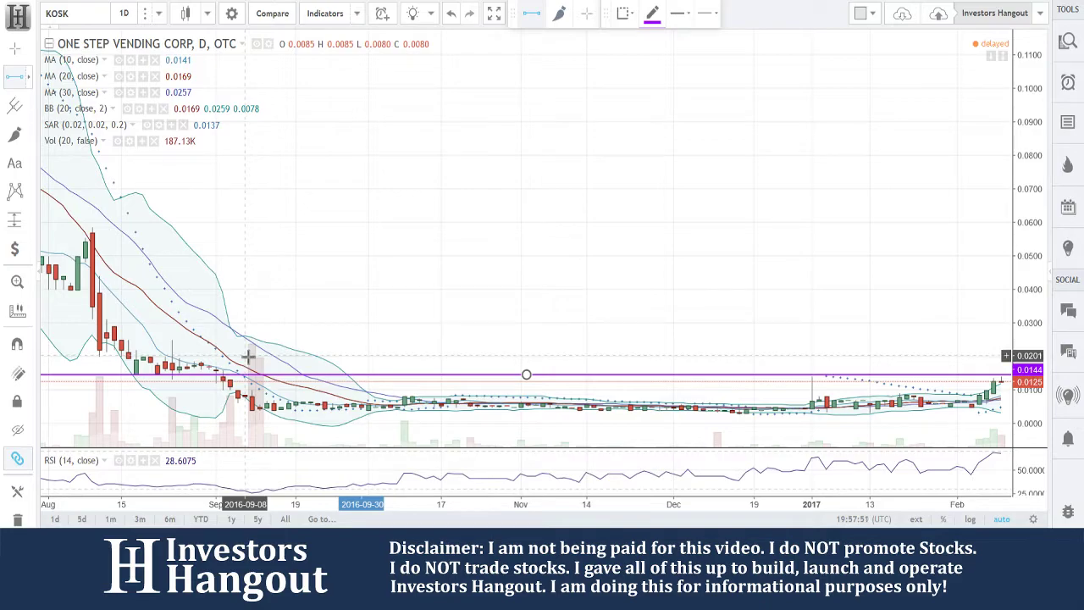
pyautogui.click(248, 356)
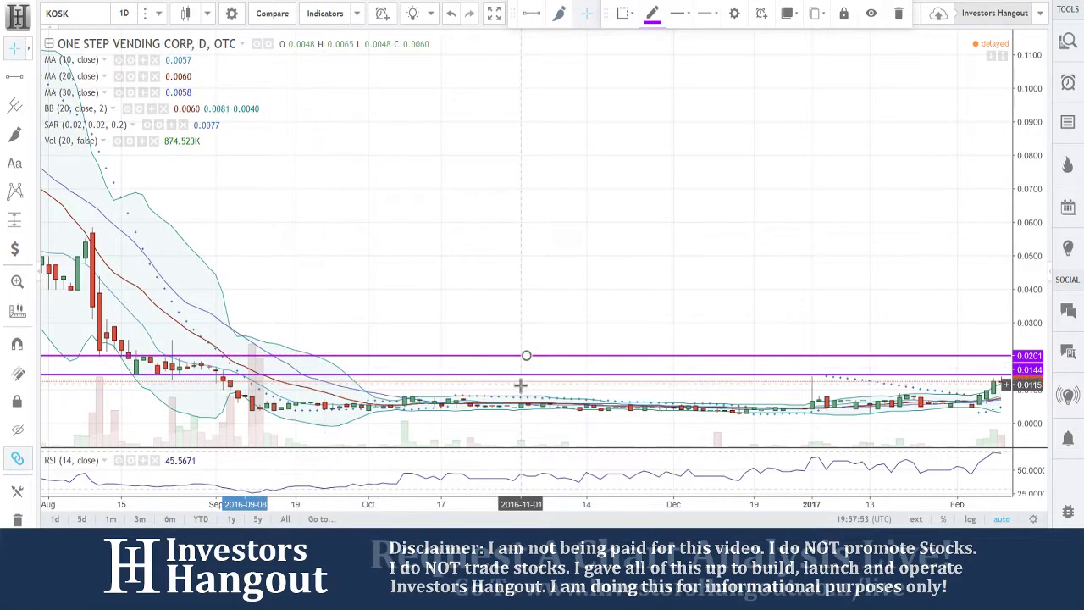
pyautogui.scroll(3, 520, 382)
pyautogui.scroll(-2, 544, 375)
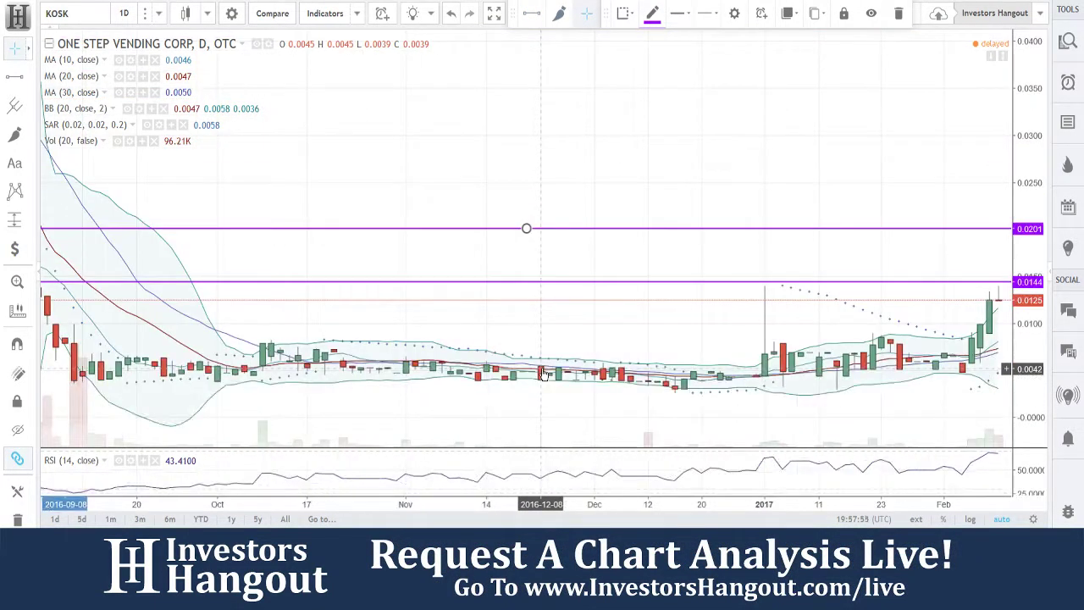
pyautogui.scroll(-2, 364, 244)
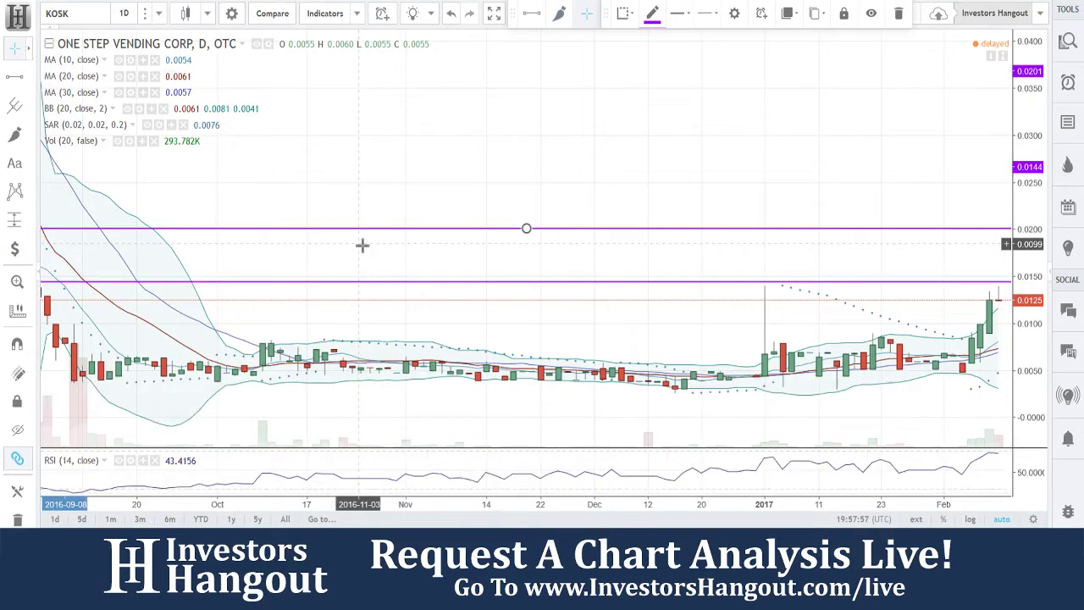
# Add a horizontal support line at 0.0097
pyautogui.click(15, 77)
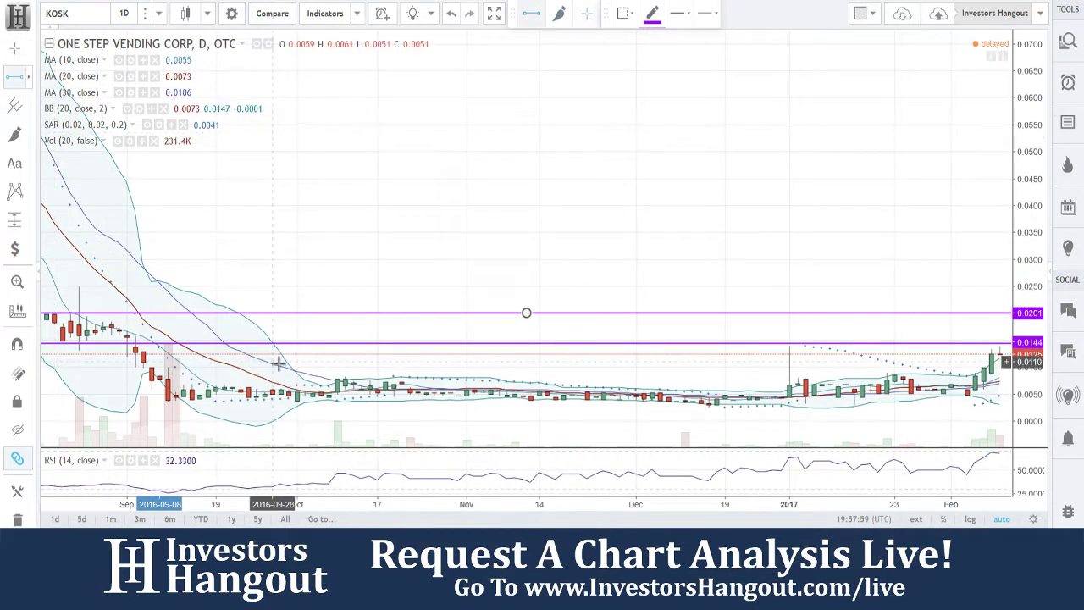
pyautogui.click(288, 370)
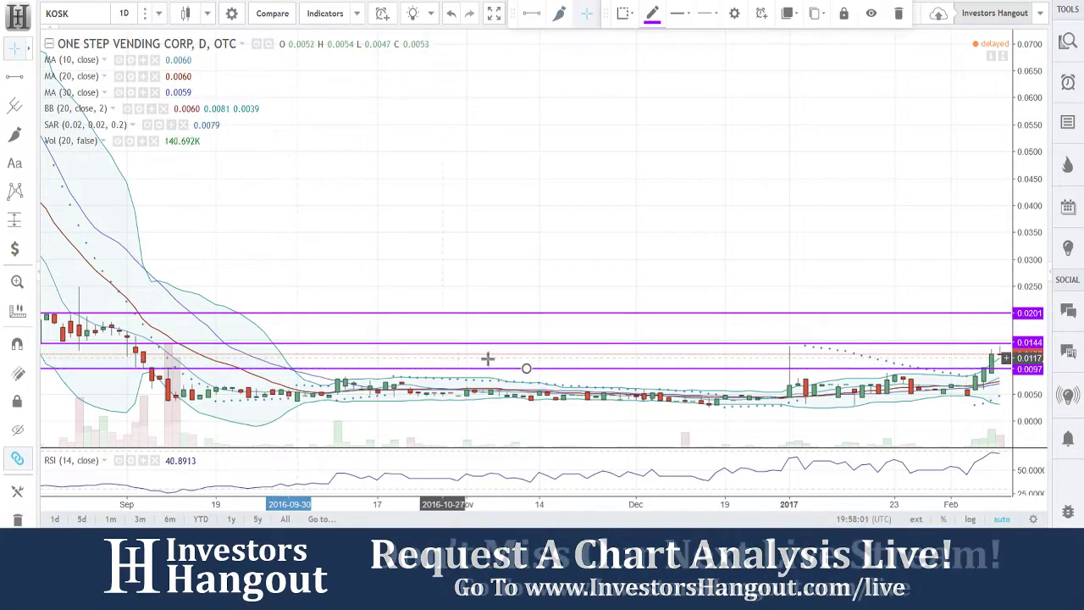
pyautogui.scroll(3, 477, 290)
pyautogui.scroll(-5, 598, 338)
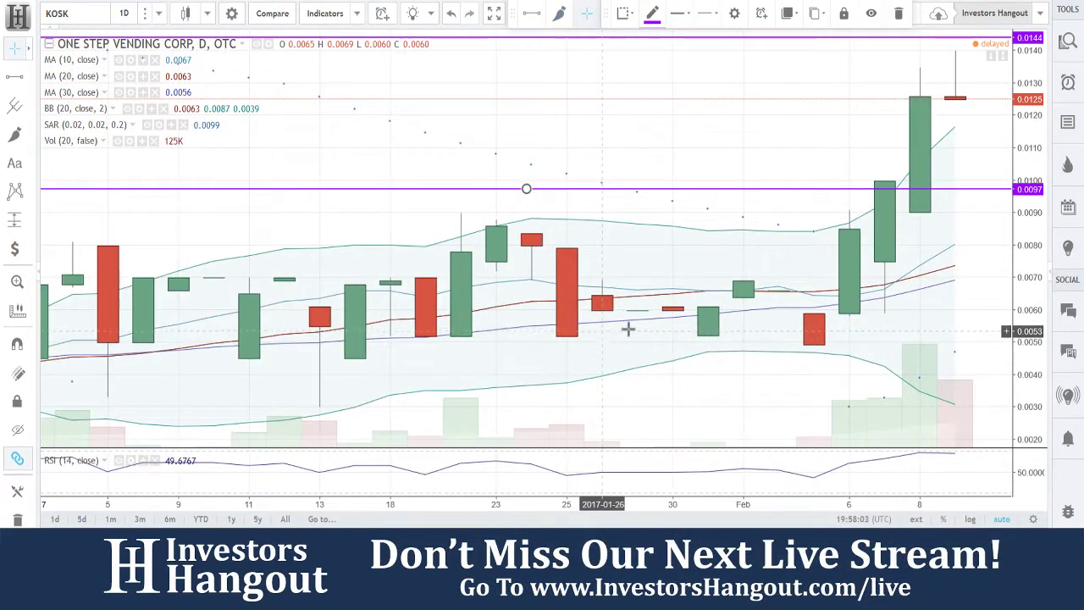
pyautogui.scroll(-3, 629, 317)
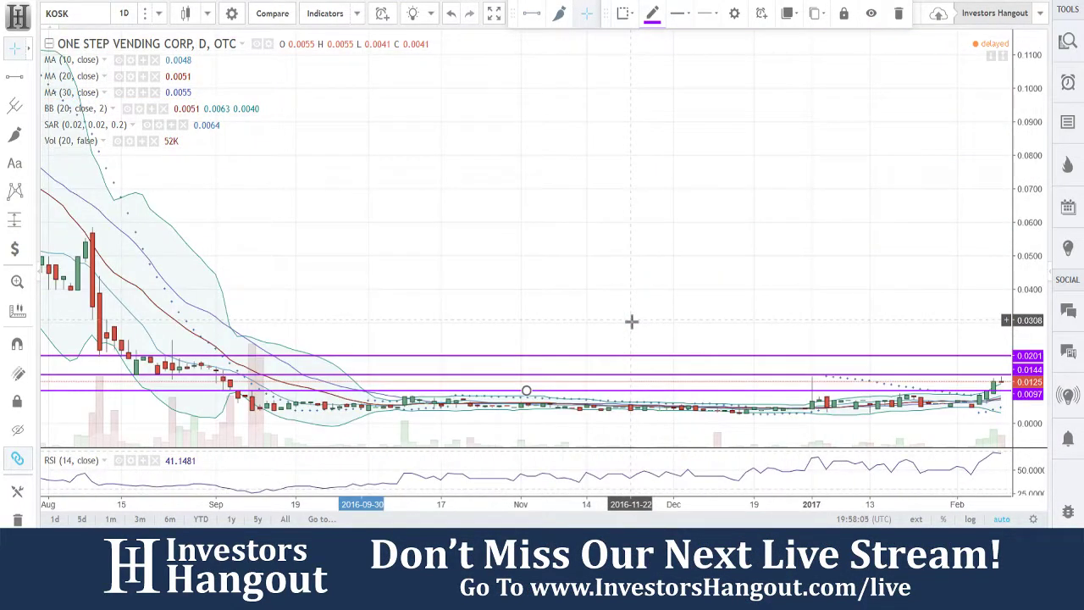
pyautogui.scroll(2, 699, 320)
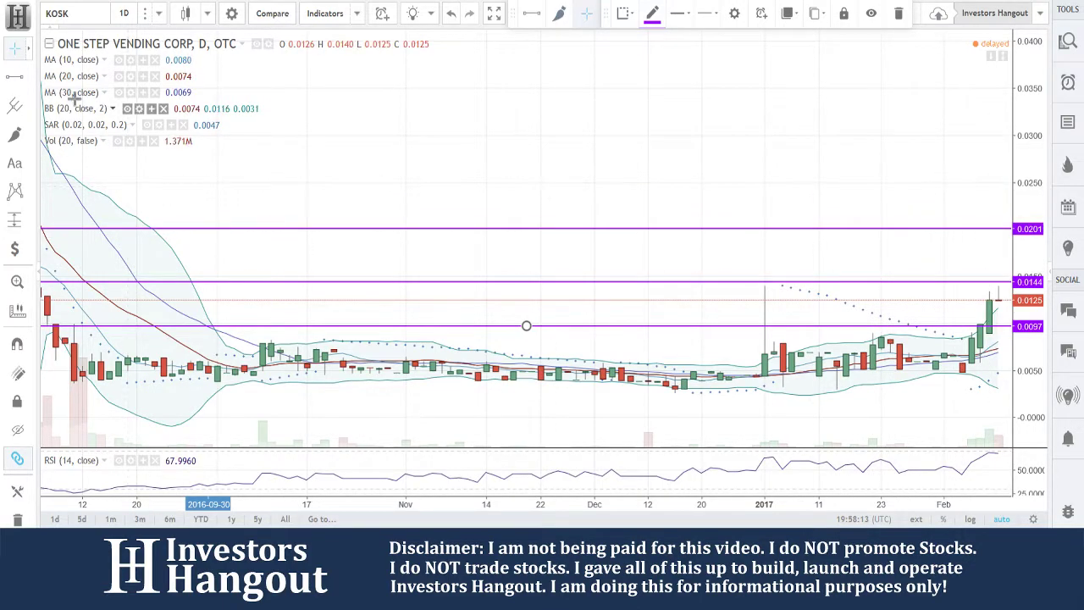
pyautogui.click(14, 136)
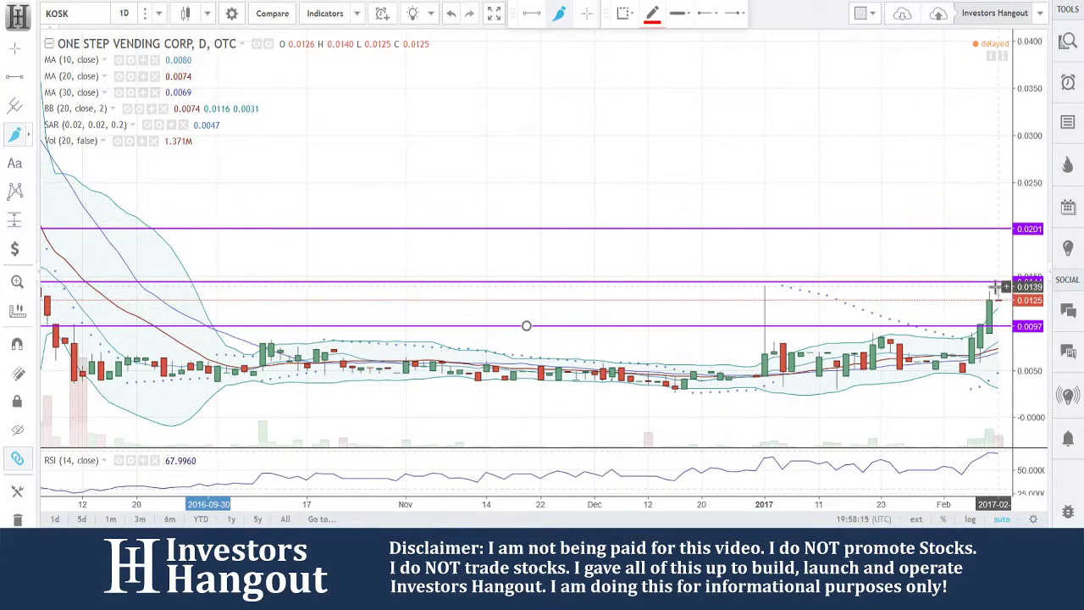
pyautogui.scroll(1, 1003, 292)
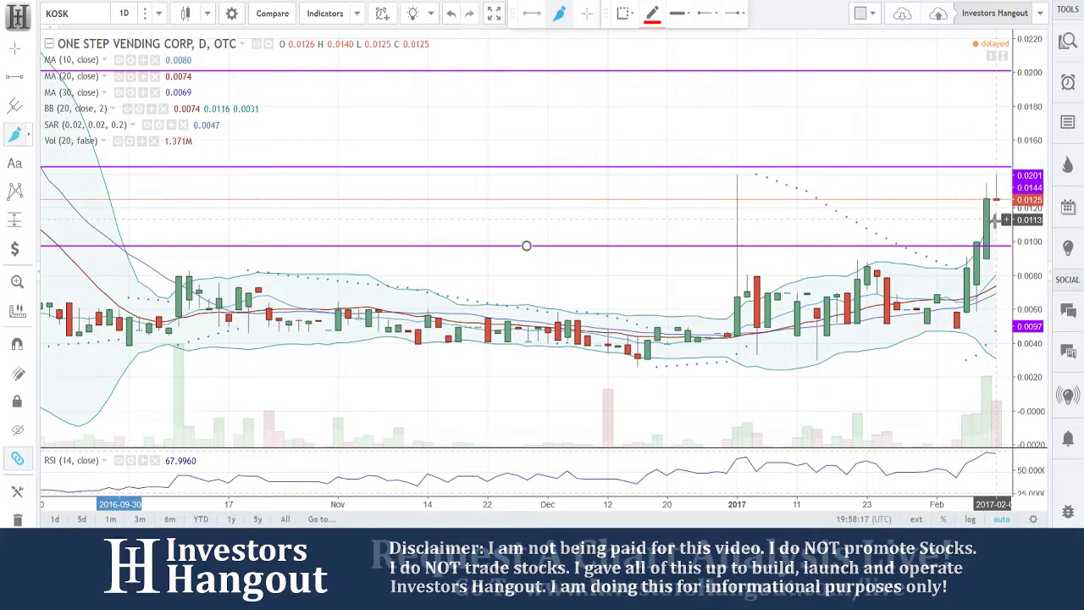
pyautogui.moveTo(990, 222)
pyautogui.mouseDown()
pyautogui.moveTo(1008, 182)
pyautogui.moveTo(992, 164)
pyautogui.moveTo(966, 190)
pyautogui.moveTo(970, 218)
pyautogui.moveTo(986, 222)
pyautogui.mouseUp()
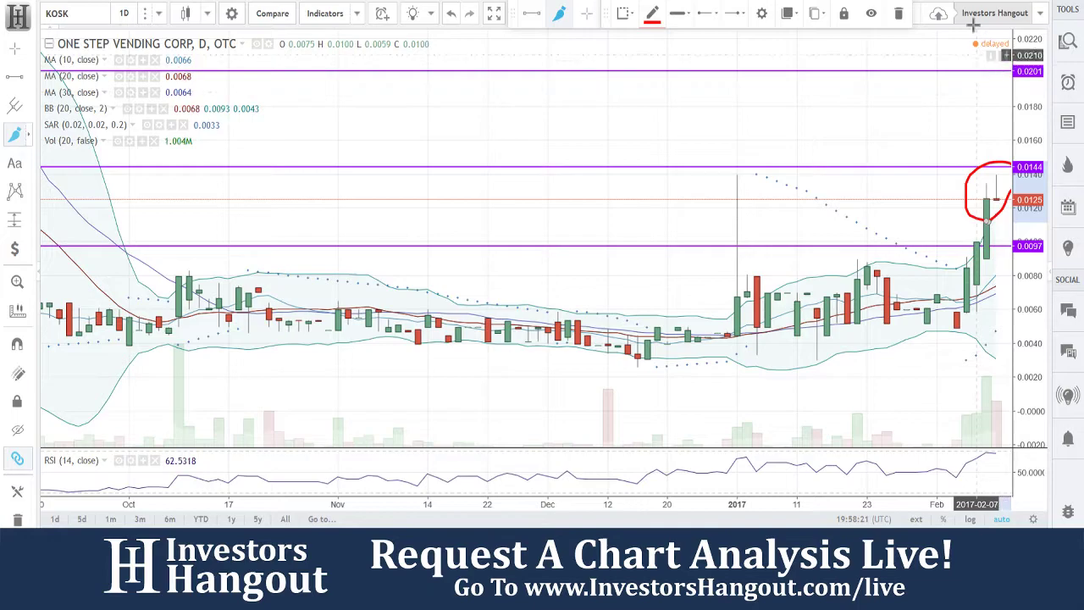
pyautogui.click(895, 14)
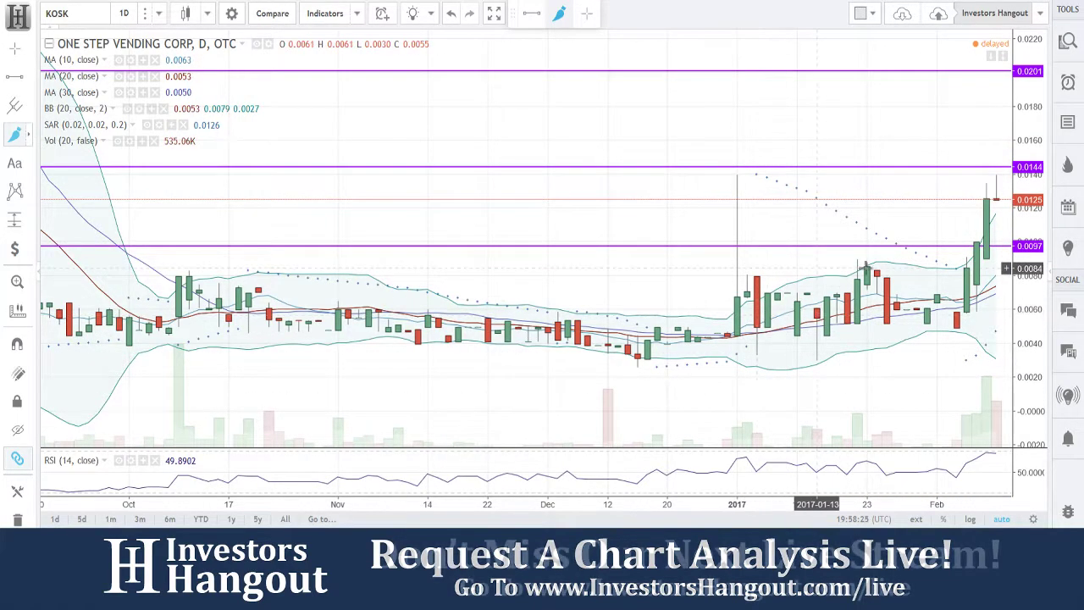
pyautogui.moveTo(880, 252)
pyautogui.mouseDown()
pyautogui.moveTo(936, 322)
pyautogui.moveTo(966, 315)
pyautogui.moveTo(947, 327)
pyautogui.mouseUp()
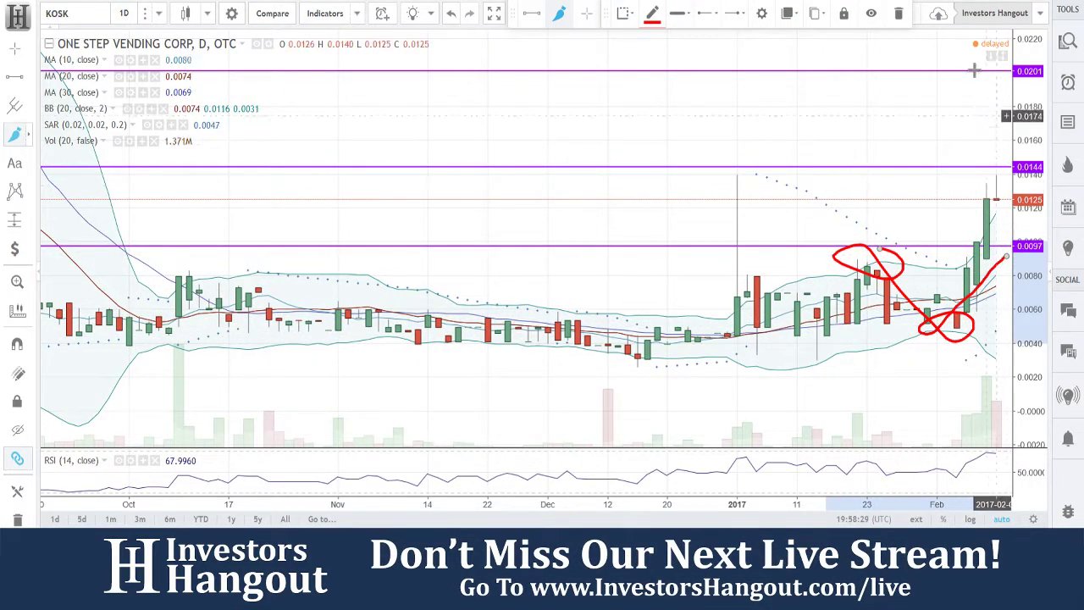
pyautogui.click(897, 14)
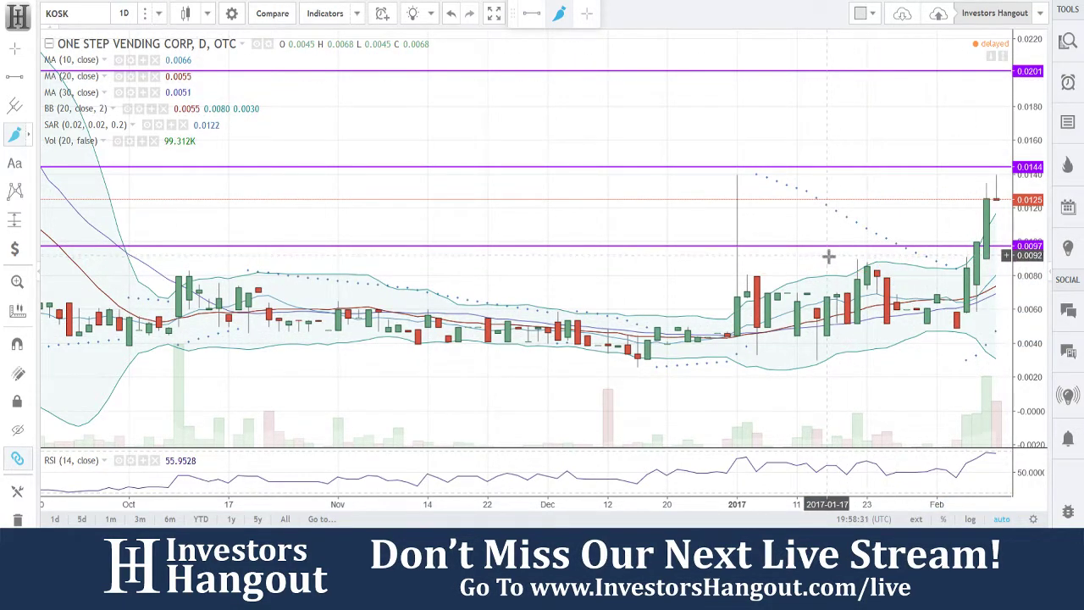
pyautogui.scroll(-2, 832, 251)
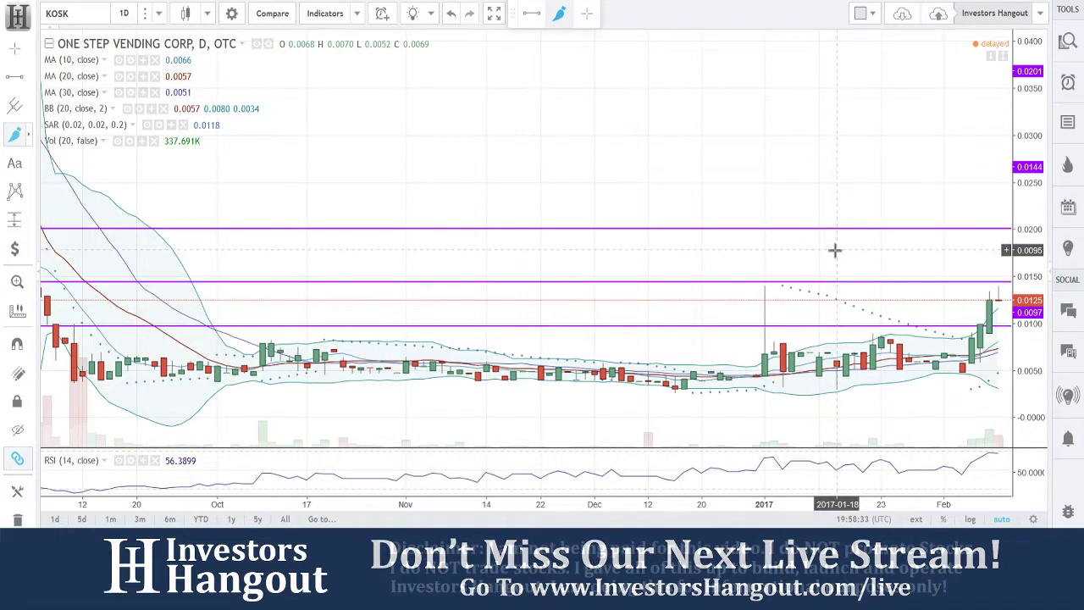
# Zoom in and out on the chart to check the latest 0.0125 close between 0.0097 and 0.0144
pyautogui.scroll(2, 907, 220)
pyautogui.scroll(-2, 907, 219)
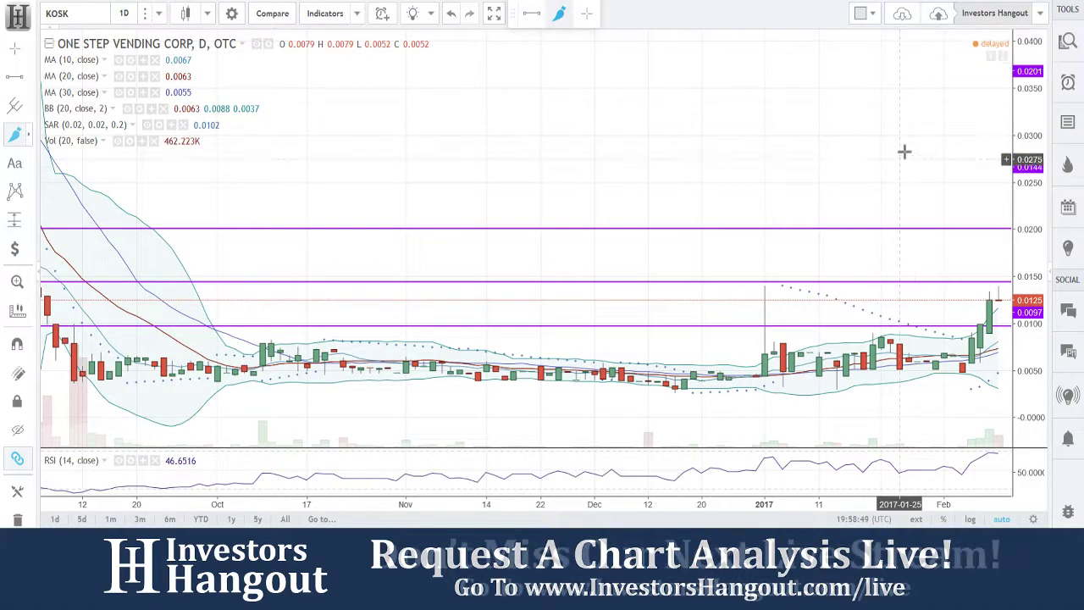
pyautogui.scroll(1, 949, 226)
pyautogui.scroll(-1, 946, 222)
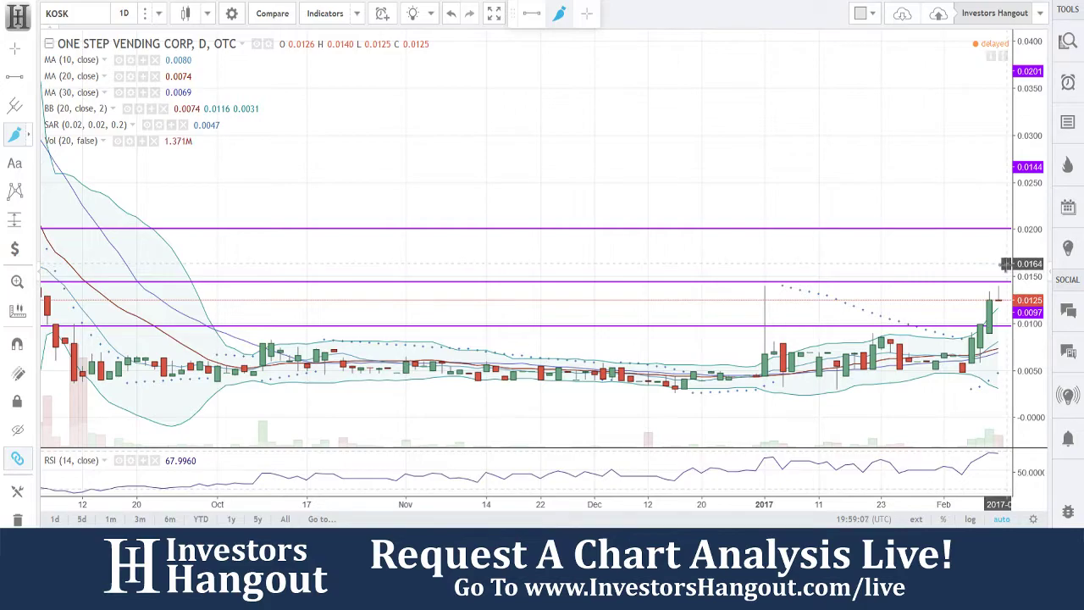
pyautogui.scroll(3, 1003, 270)
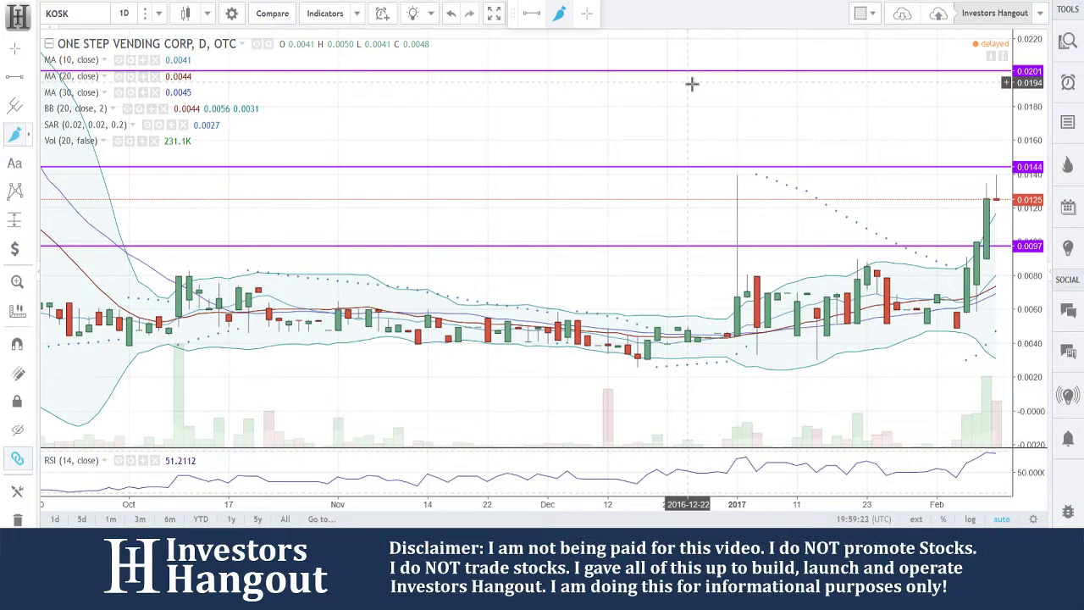
# Open the existing chart note with the Text tool and delete its old text
pyautogui.click(15, 162)
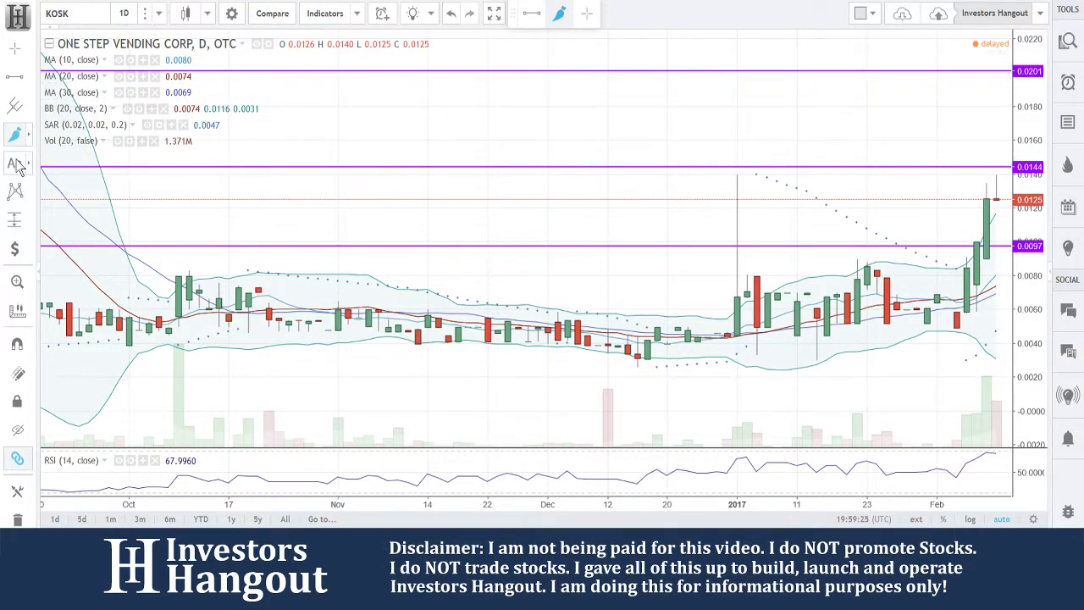
pyautogui.click(395, 245)
pyautogui.moveTo(555, 225)
pyautogui.mouseDown()
pyautogui.moveTo(513, 203)
pyautogui.moveTo(423, 192)
pyautogui.mouseUp()
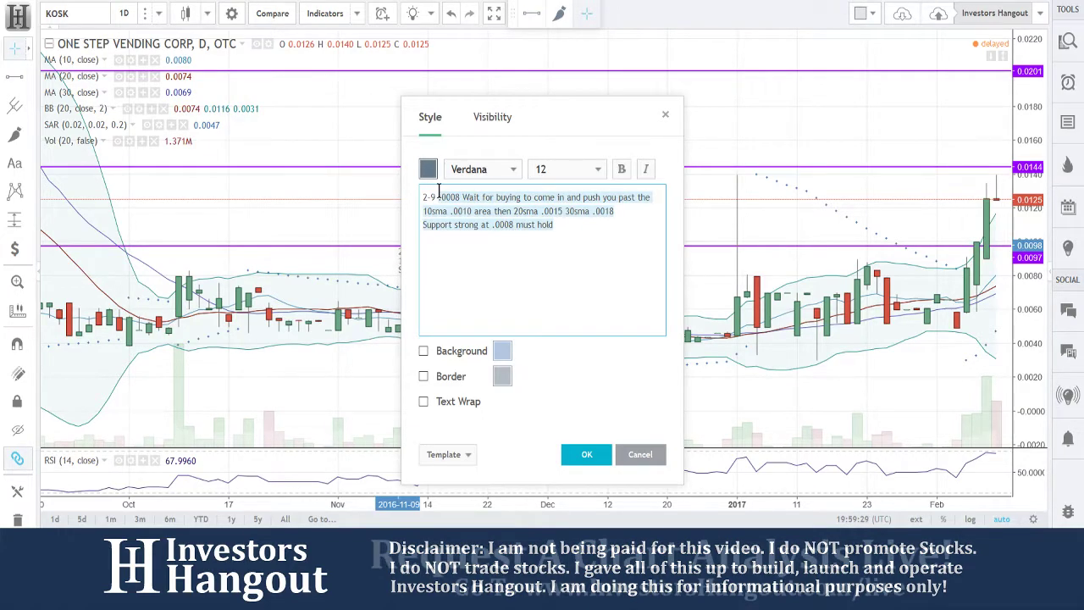
pyautogui.press('BackSpace')
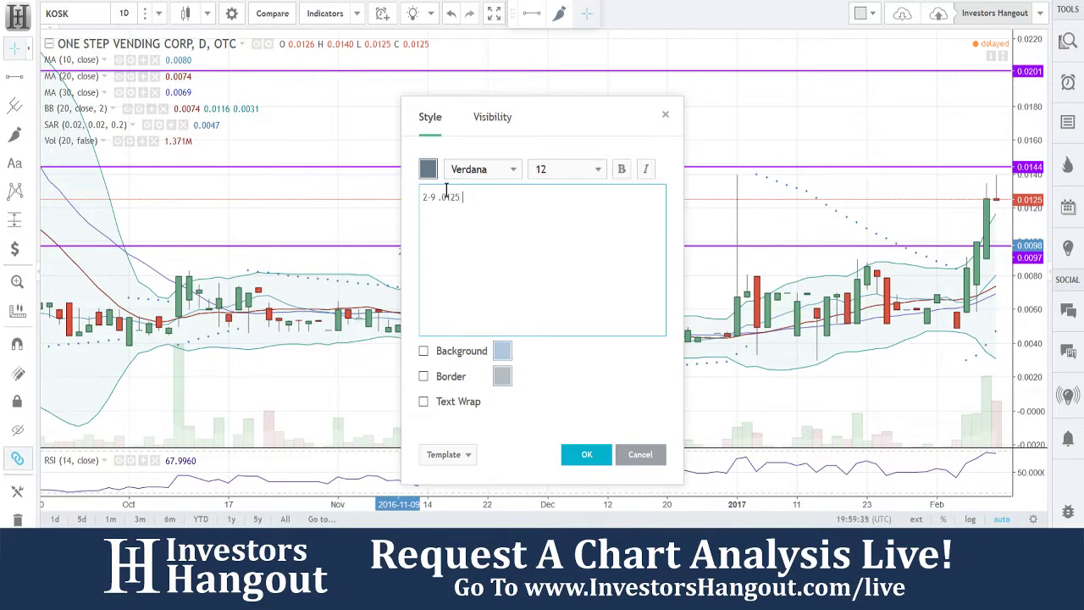
# Type the new note: .0125 pull back outside upper BB, support .0097 / .008
pyautogui.write('.0125')
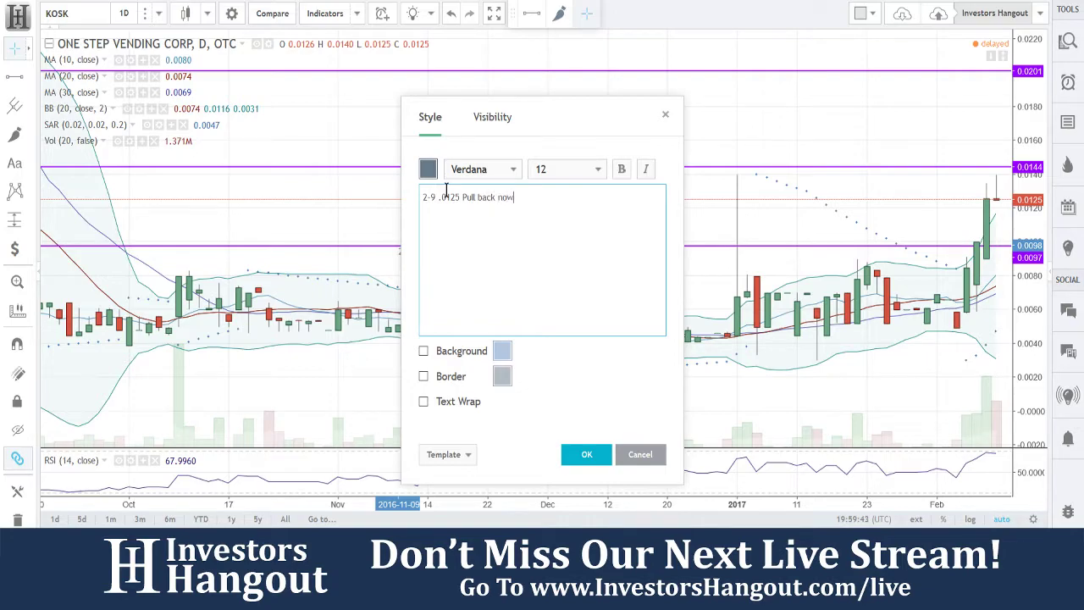
pyautogui.write('side upper BB s')
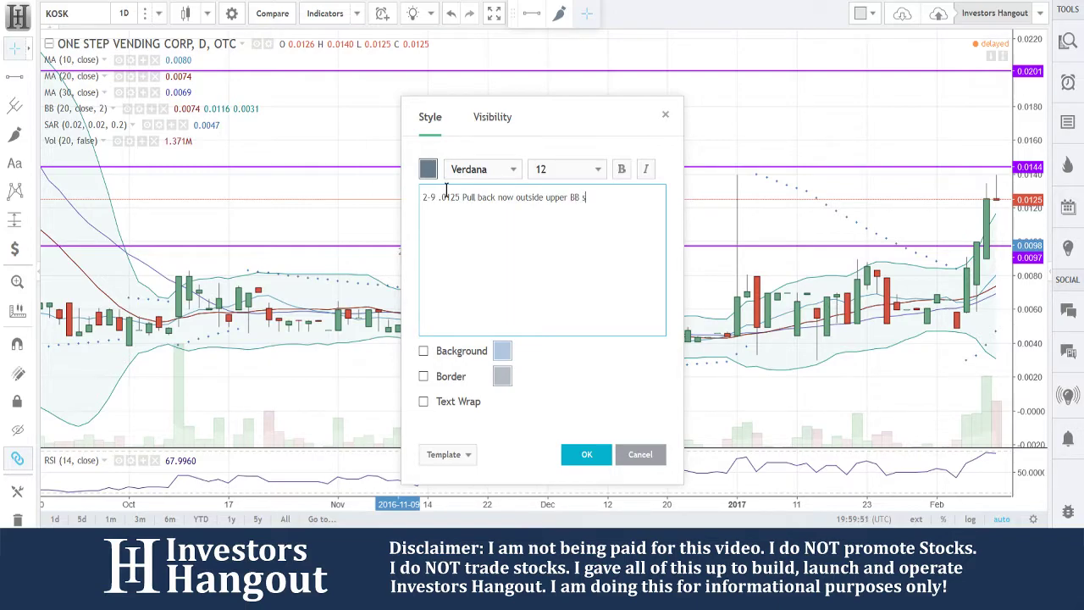
pyautogui.write('upport .0097')
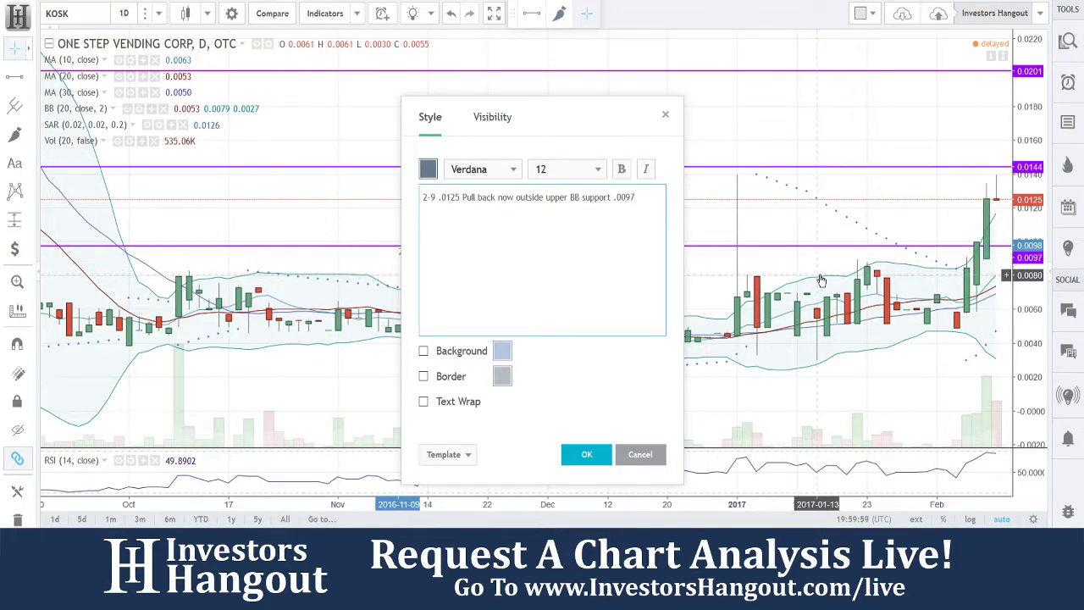
pyautogui.write('/')
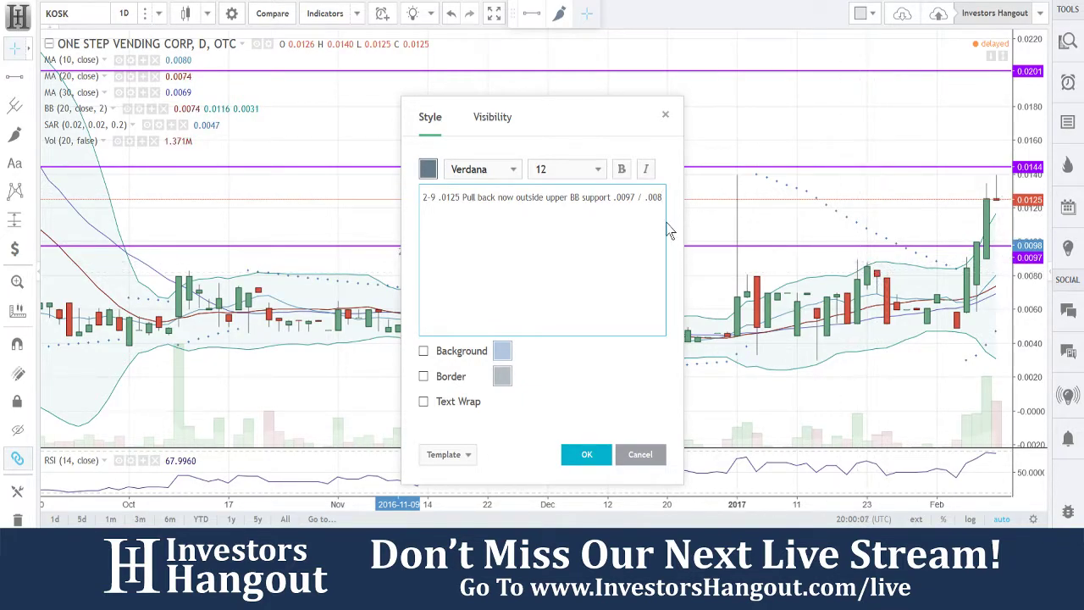
pyautogui.write('.008 IF ub')
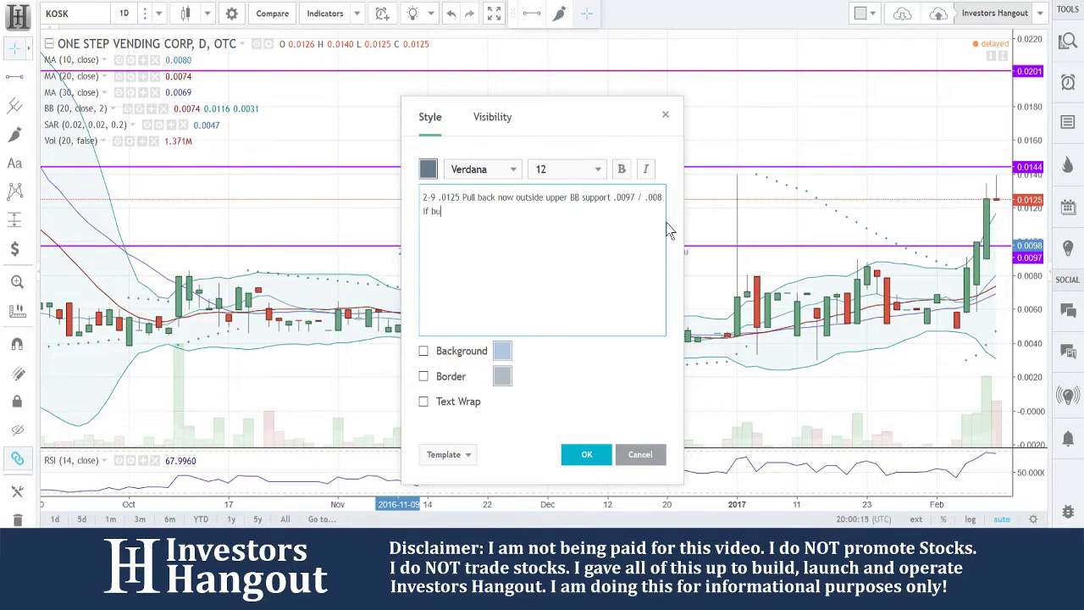
pyautogui.write('urns wi')
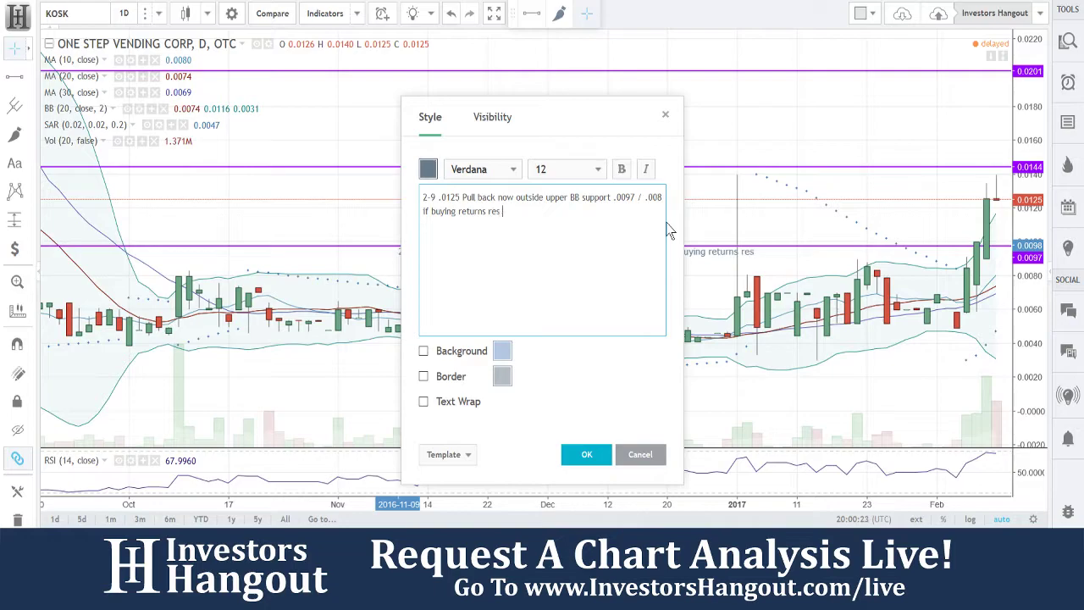
pyautogui.write('.0144 / .0201')
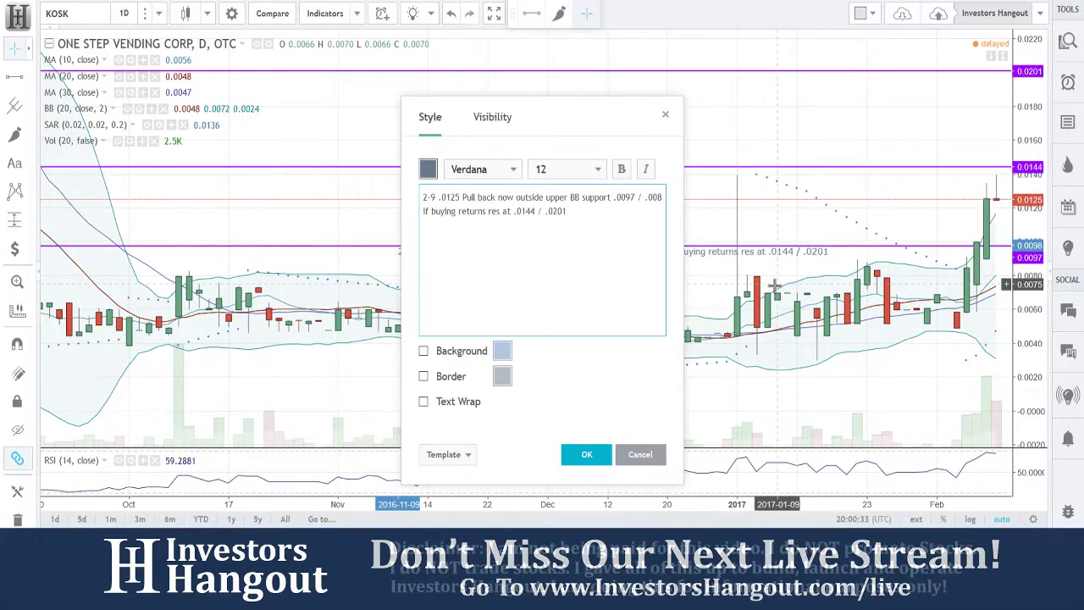
# Insert 'Watch' before 'Pull', select all the note text, and cancel the editor
pyautogui.moveTo(576, 211); pyautogui.dragTo(459, 197)
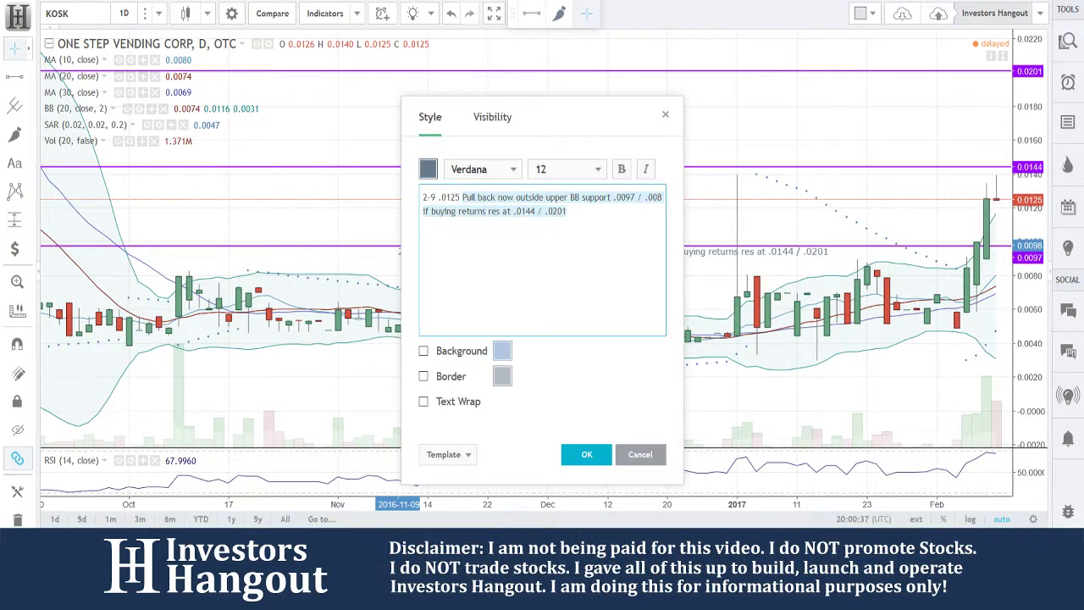
pyautogui.click(459, 198)
pyautogui.click(462, 196)
pyautogui.write('Watch')
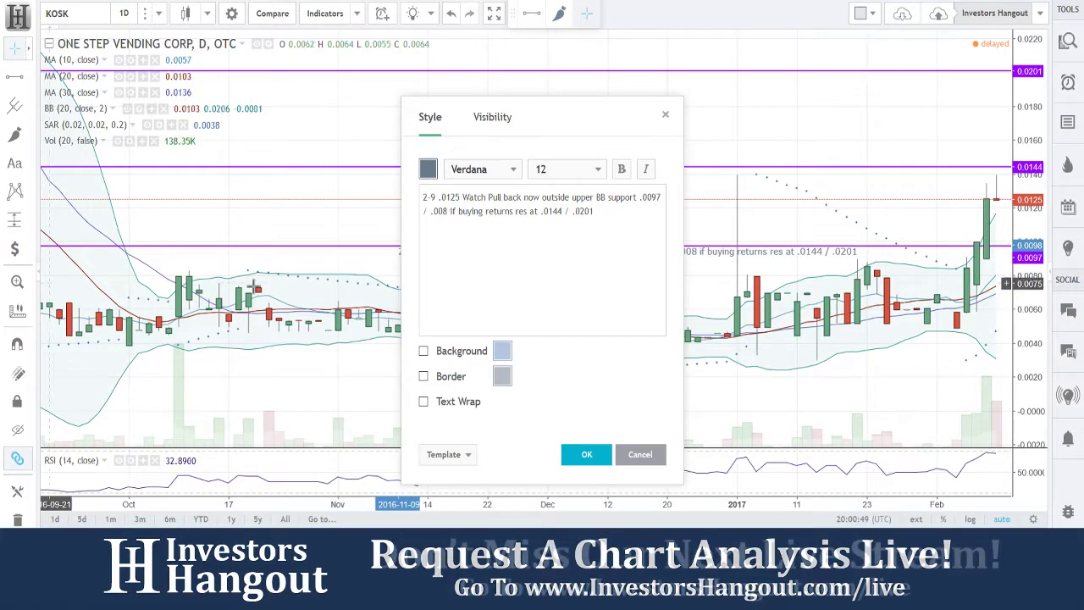
pyautogui.click(594, 212)
pyautogui.hotkey('ctrl', 'a')
pyautogui.hotkey('ctrl', 'c')
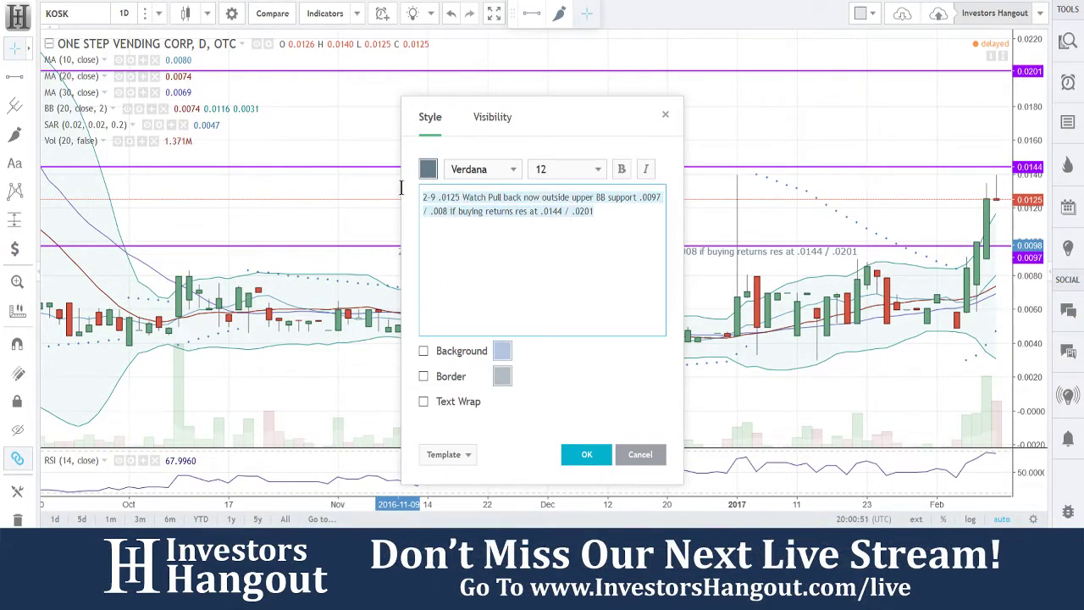
pyautogui.click(639, 457)
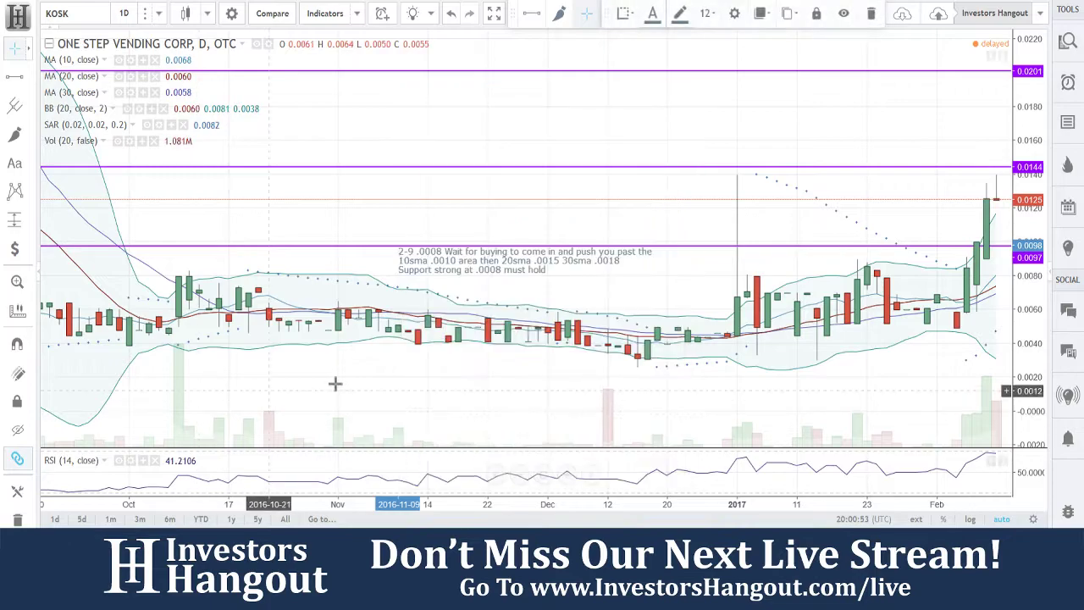
# Remove all chart drawings and paste the drafted note into a new text note near 0.0125
pyautogui.click(15, 517)
pyautogui.click(14, 162)
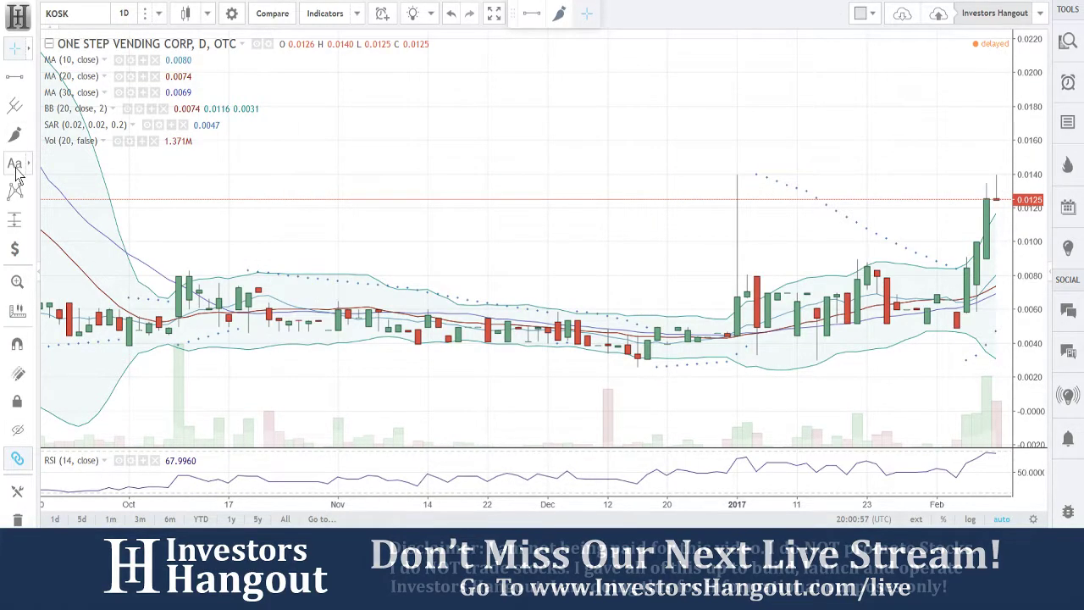
pyautogui.click(491, 189)
pyautogui.hotkey('ctrl', 'v')
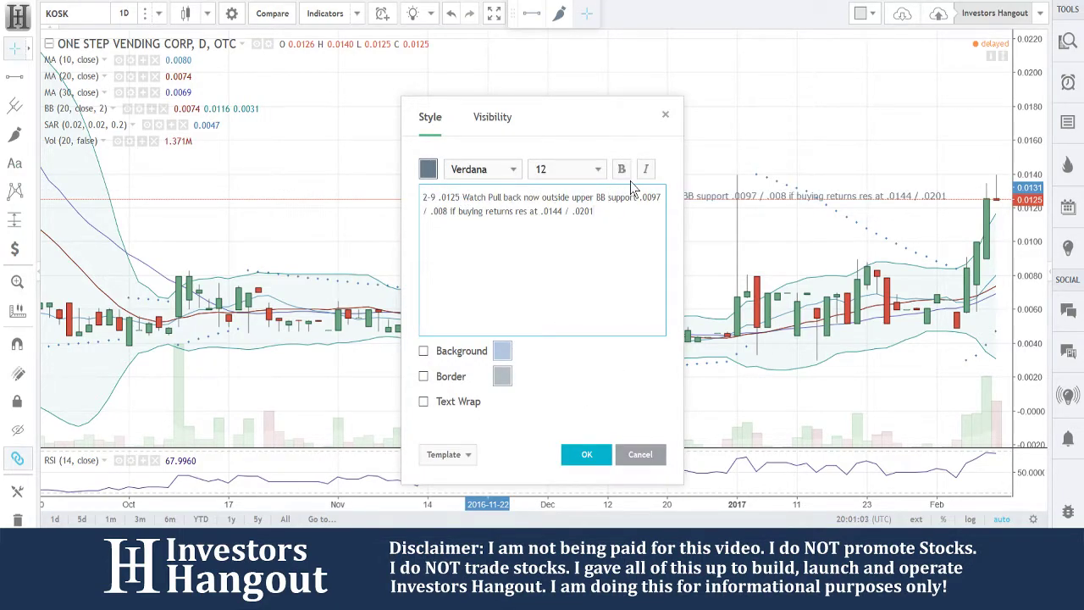
# Save the note, drag it beneath the late-January candles near 0.0045, and zoom into Jan–Feb
pyautogui.click(593, 455)
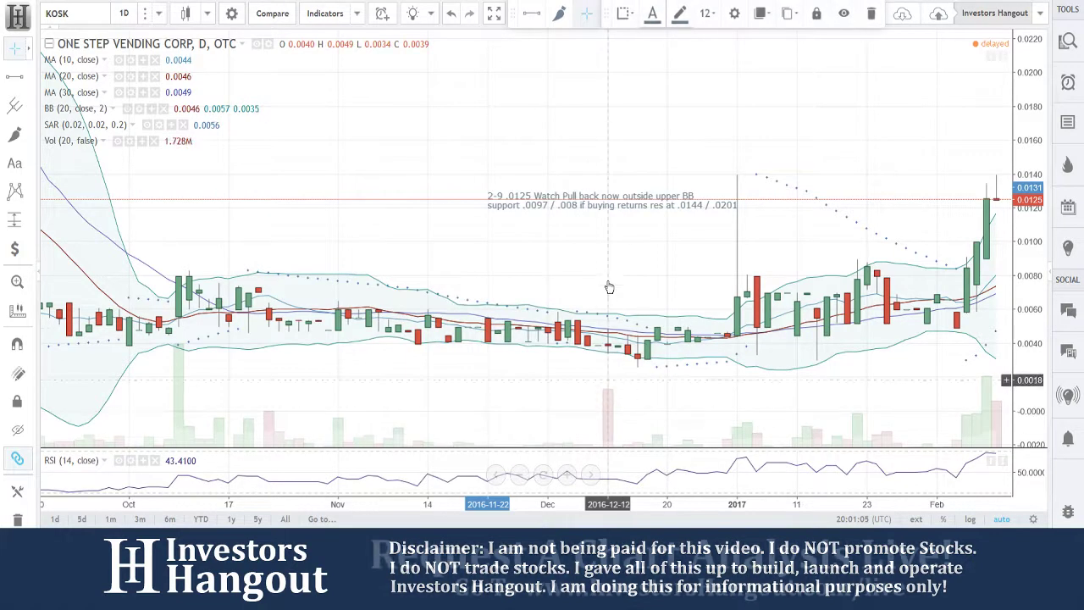
pyautogui.moveTo(587, 196); pyautogui.dragTo(836, 372)
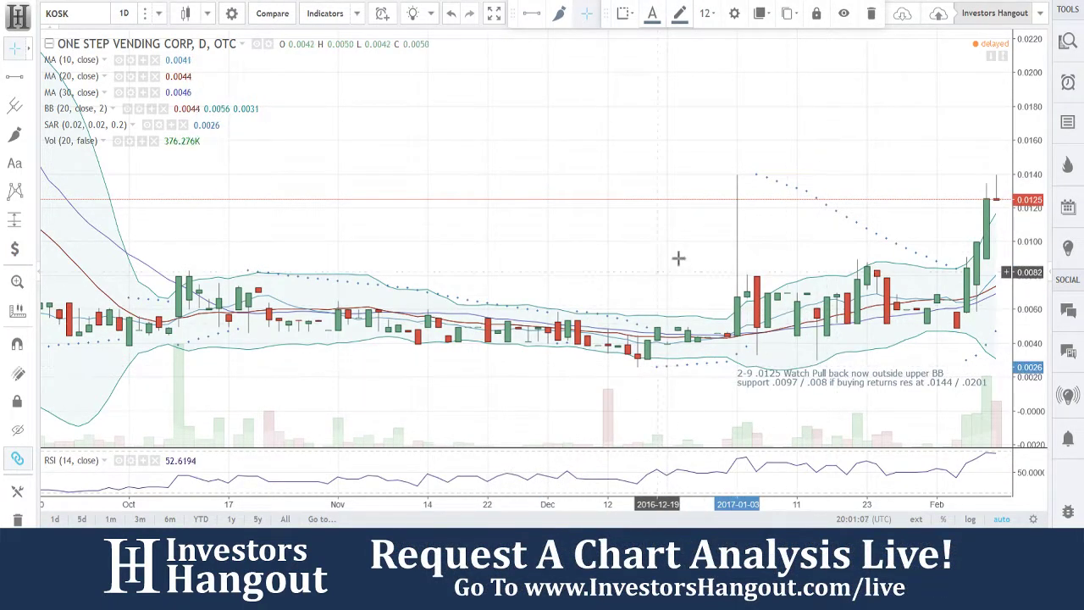
pyautogui.scroll(5, 677, 261)
pyautogui.moveTo(721, 404); pyautogui.dragTo(800, 363)
pyautogui.scroll(2, 799, 361)
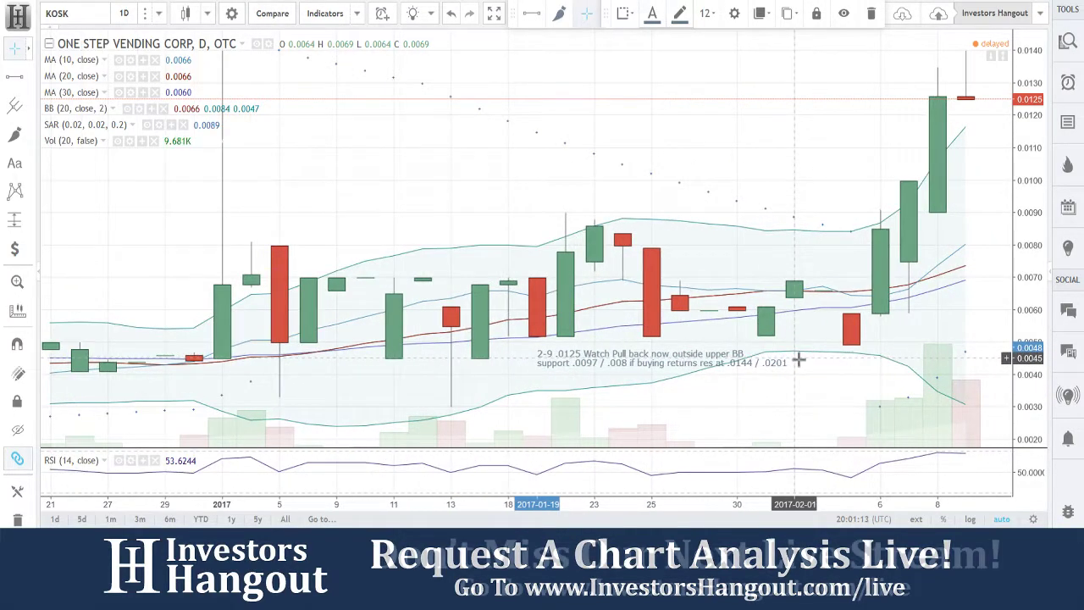
pyautogui.scroll(2, 799, 362)
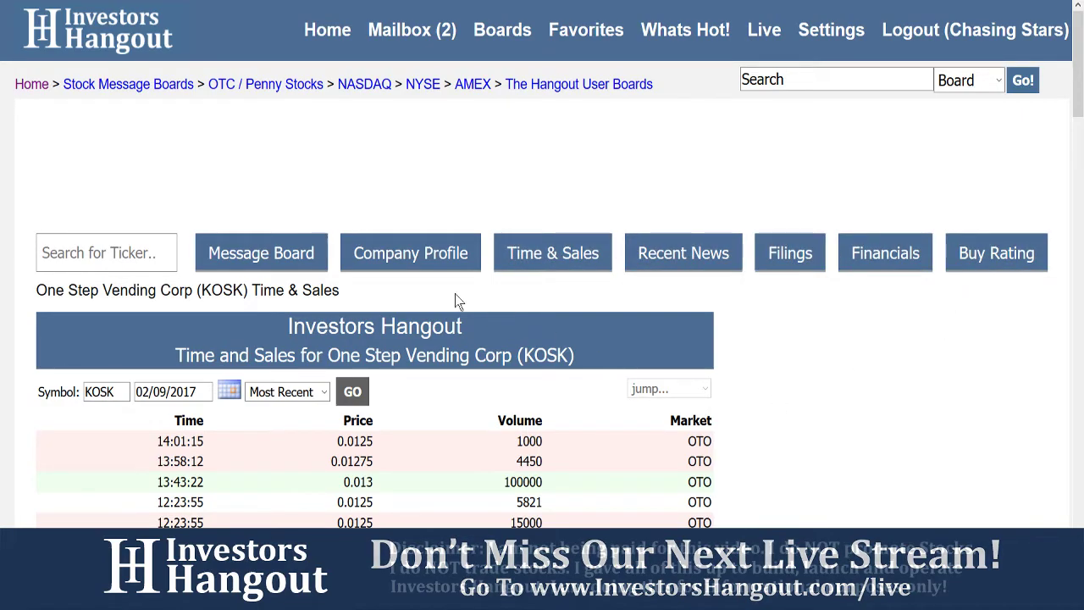
pyautogui.scroll(-6, 454, 297)
pyautogui.scroll(6, 454, 297)
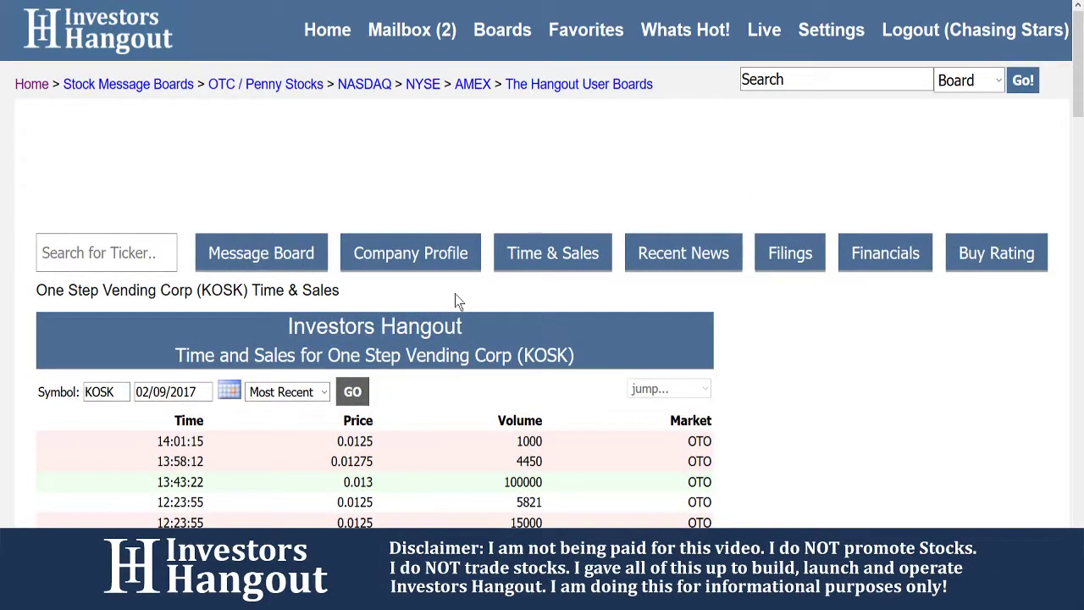